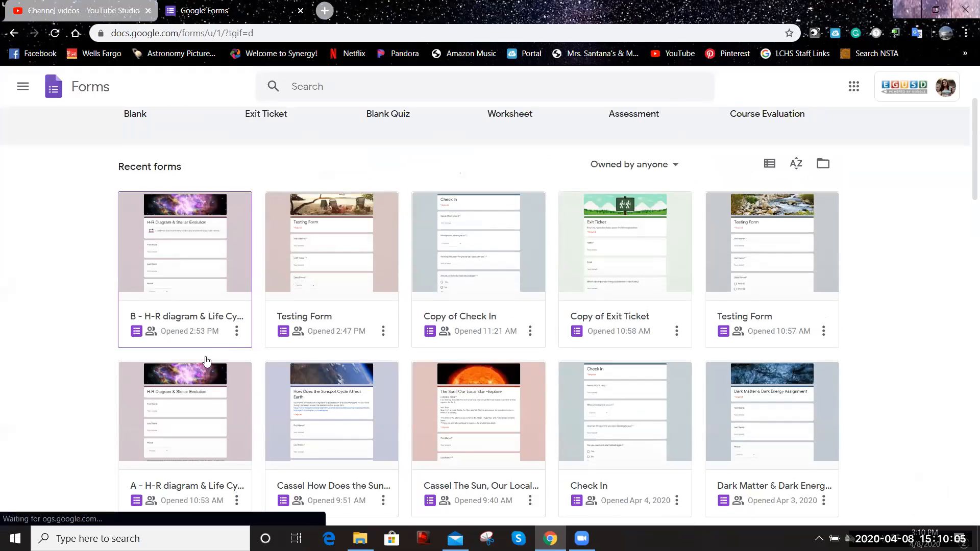
# Open the "A - H-R diagram & Life Cycle" form and view its responses in the linked spreadsheet.
pyautogui.click(191, 421)
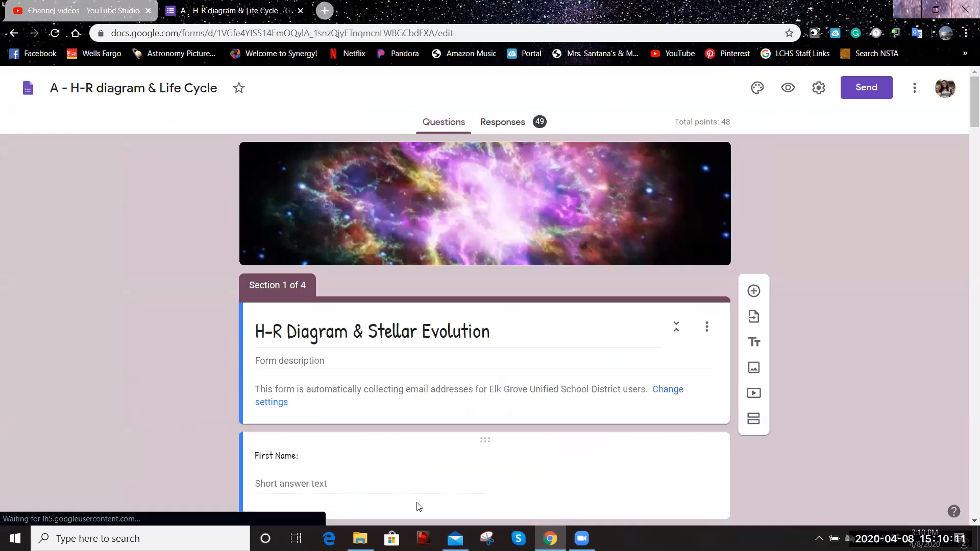
pyautogui.click(507, 124)
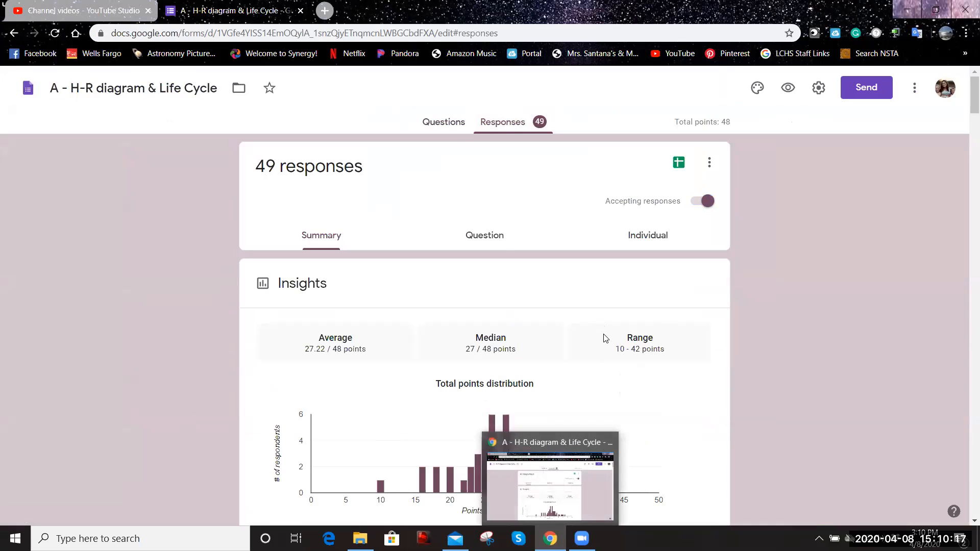
pyautogui.click(678, 163)
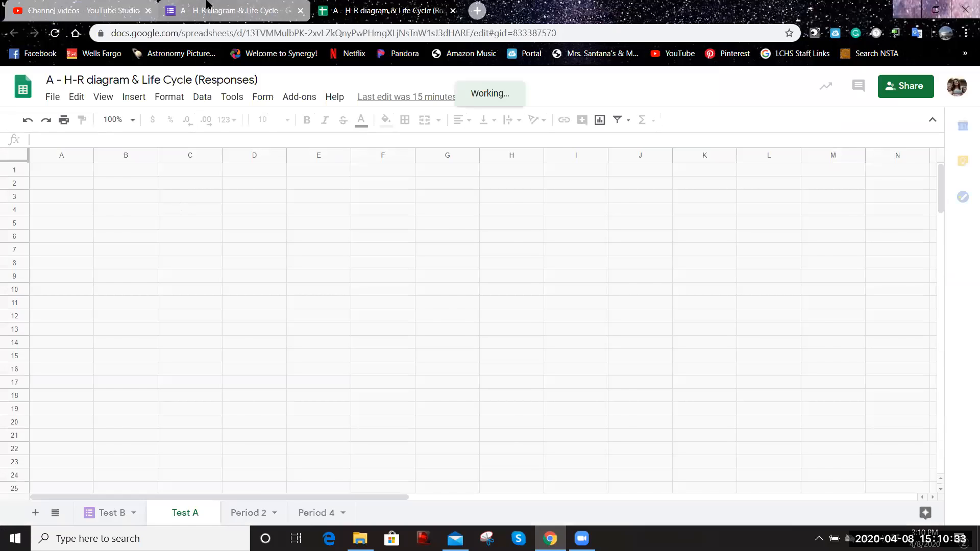
pyautogui.click(206, 6)
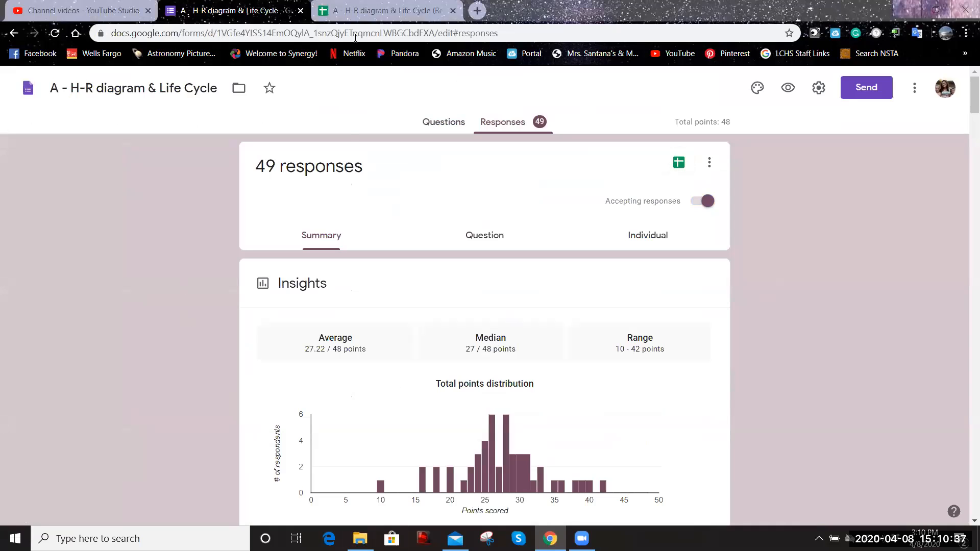
pyautogui.click(357, 10)
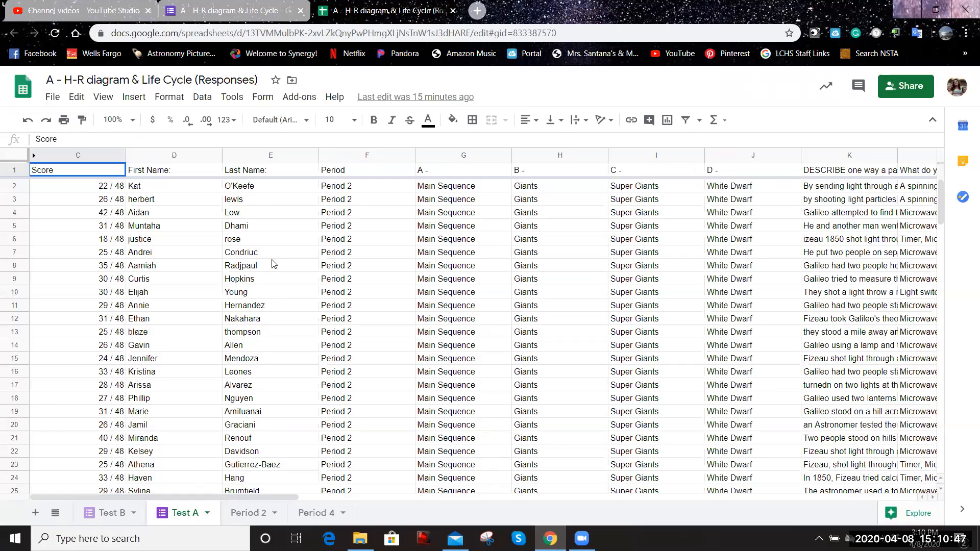
# Delete the existing Period 2 and Period 4 sheets from the responses spreadsheet.
pyautogui.rightClick(255, 516)
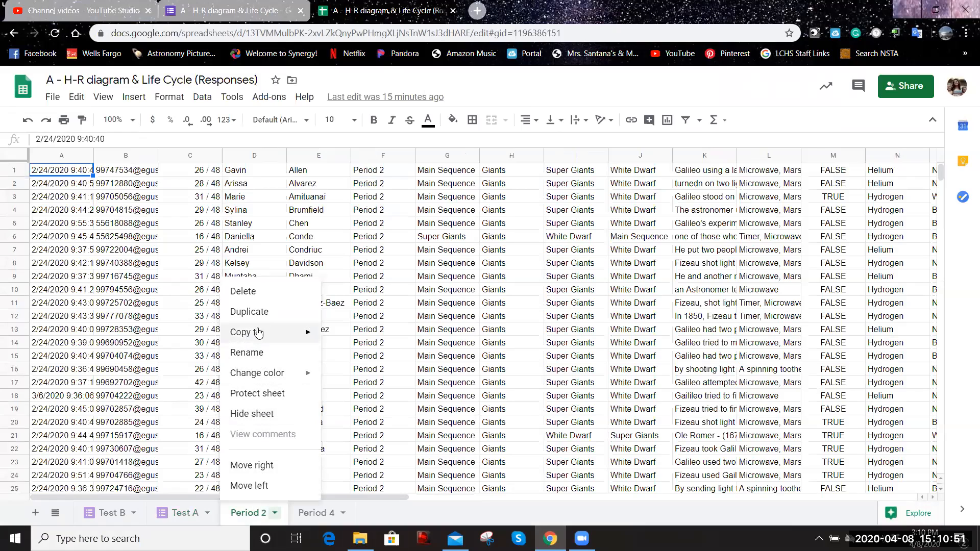
pyautogui.click(241, 292)
pyautogui.click(630, 324)
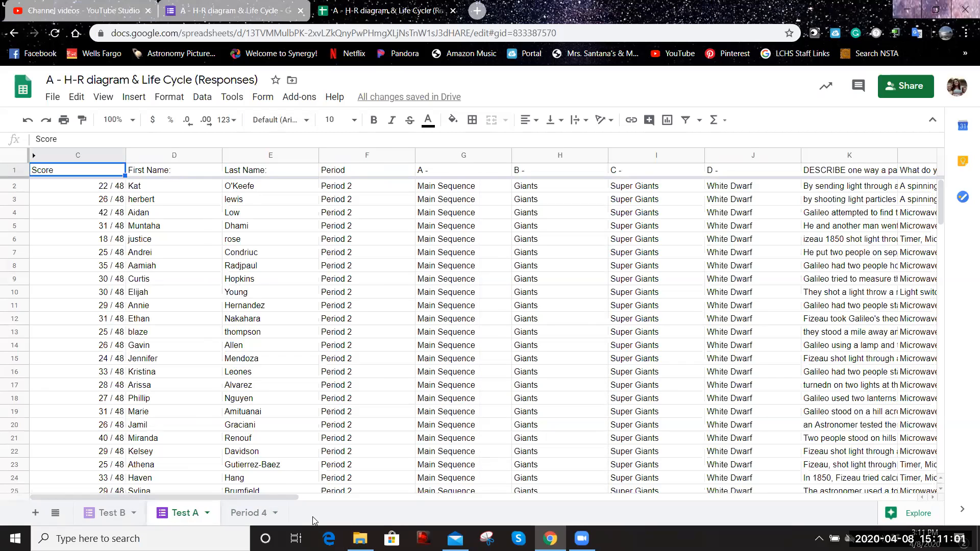
pyautogui.rightClick(257, 516)
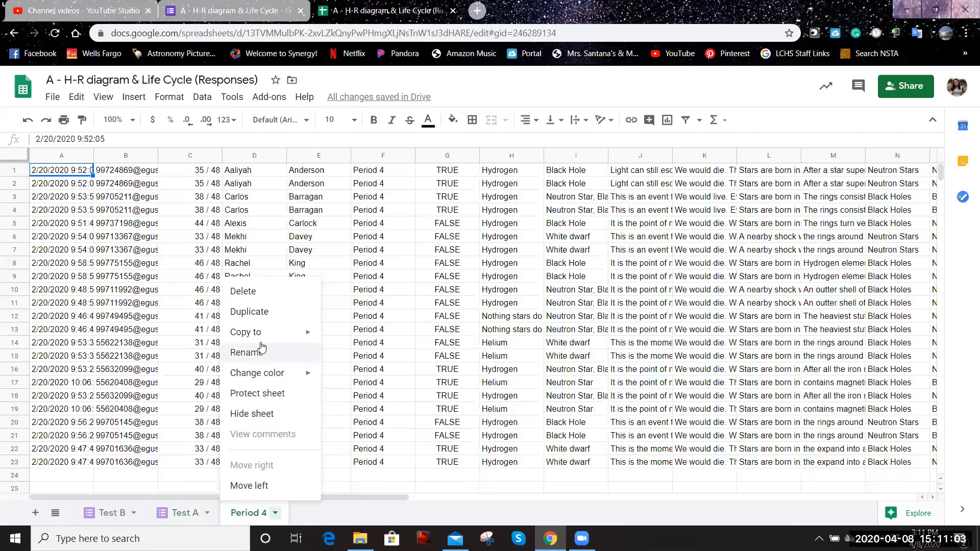
pyautogui.click(257, 290)
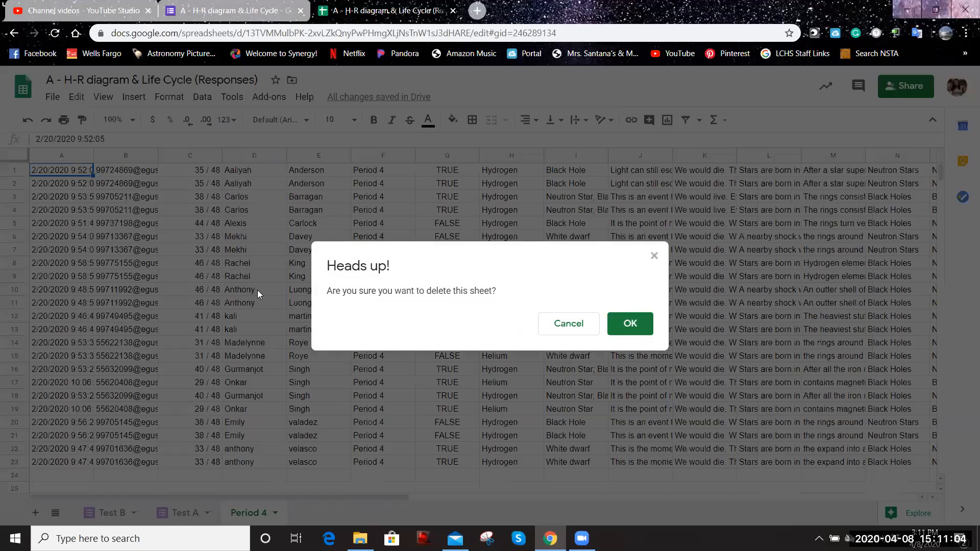
pyautogui.click(630, 324)
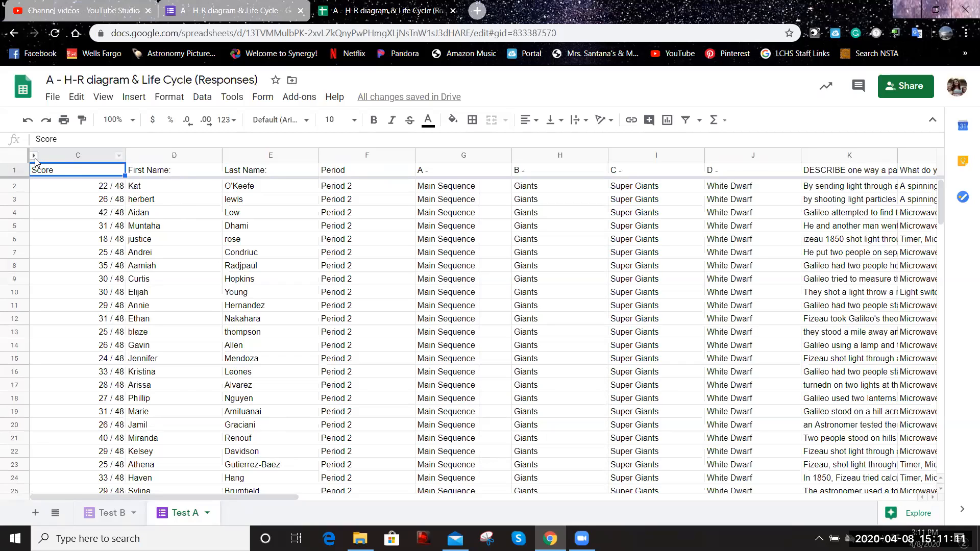
# Unhide the Timestamp and Email Address columns in the Test A sheet.
pyautogui.click(35, 160)
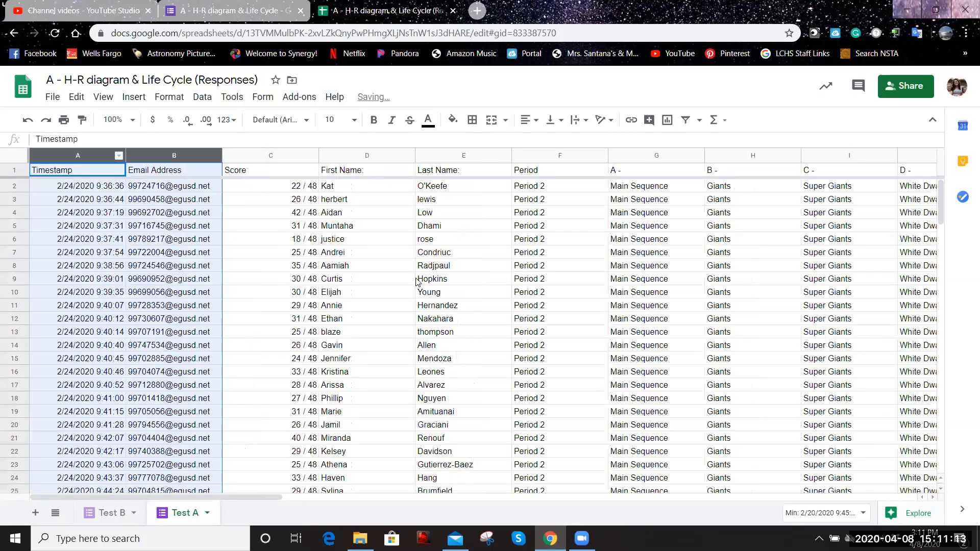
pyautogui.click(153, 347)
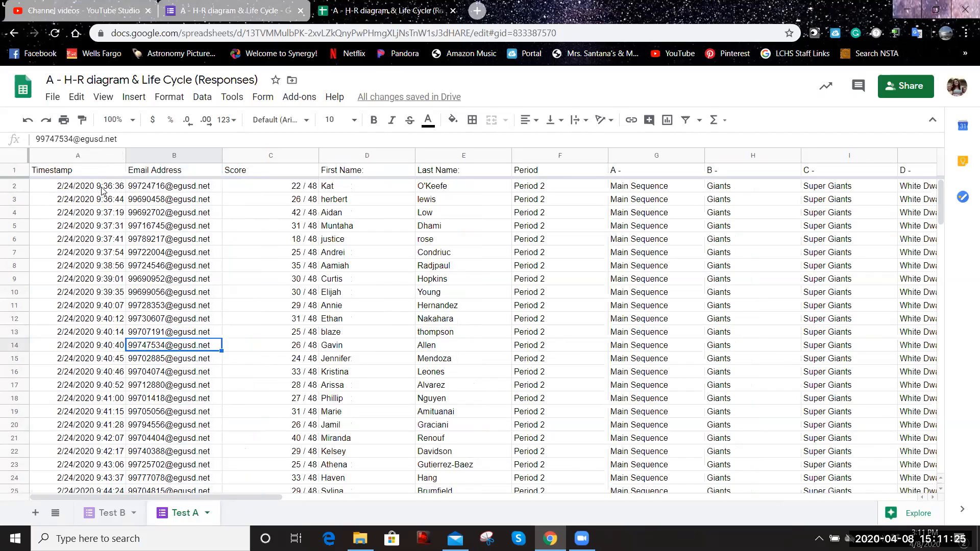
pyautogui.rightClick(538, 156)
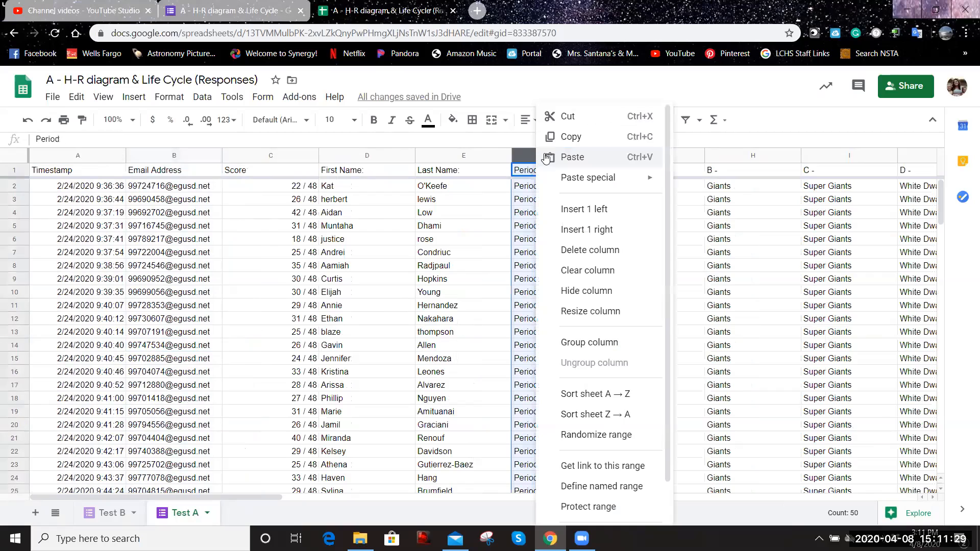
pyautogui.press('Escape')
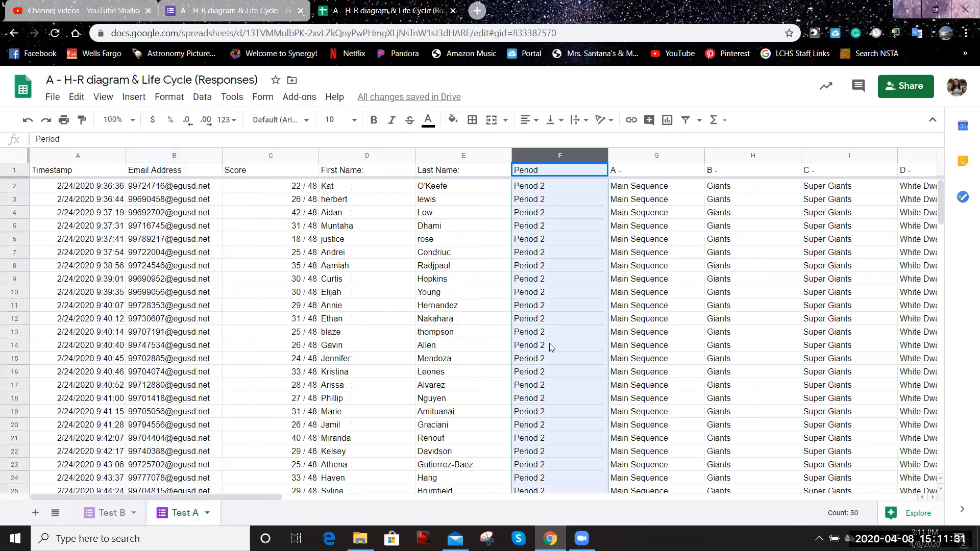
pyautogui.click(503, 200)
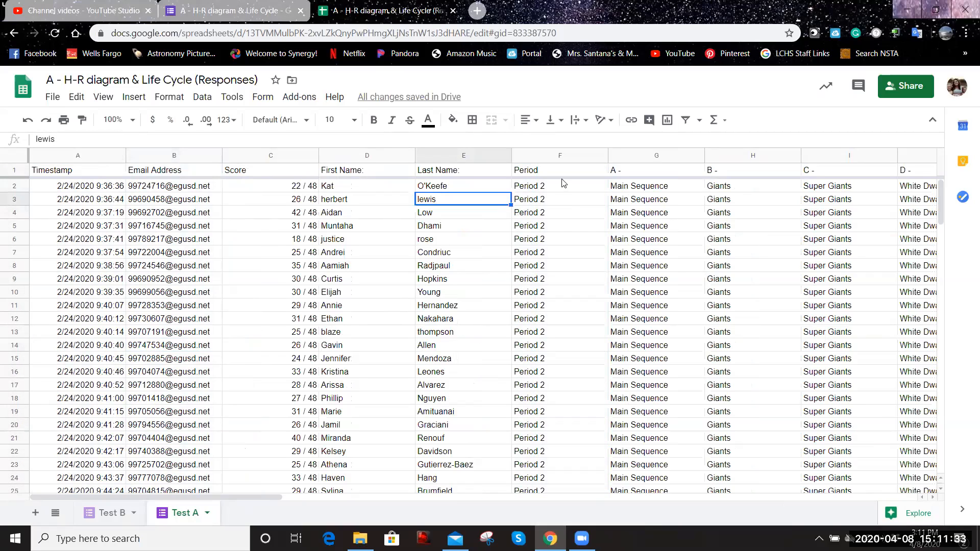
pyautogui.scroll(-6, 551, 407)
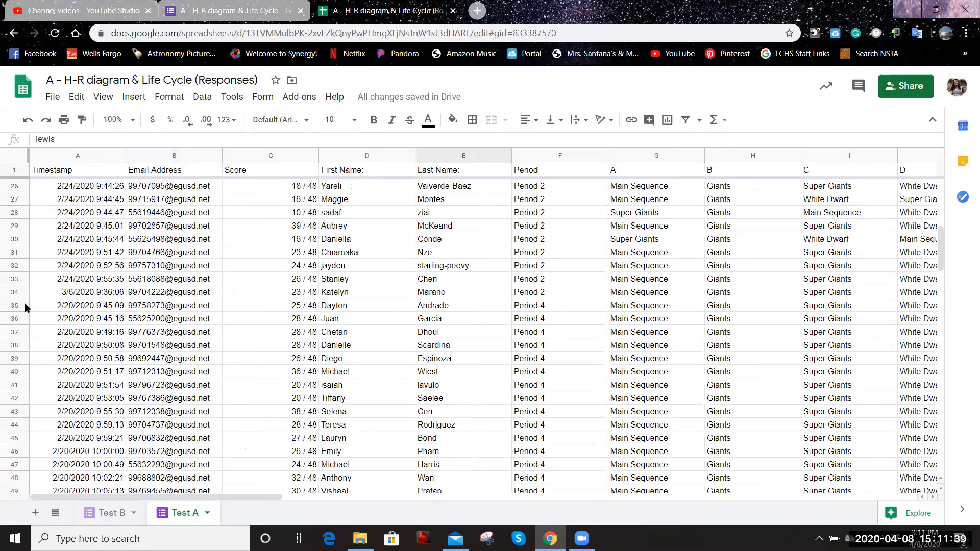
pyautogui.click(23, 302)
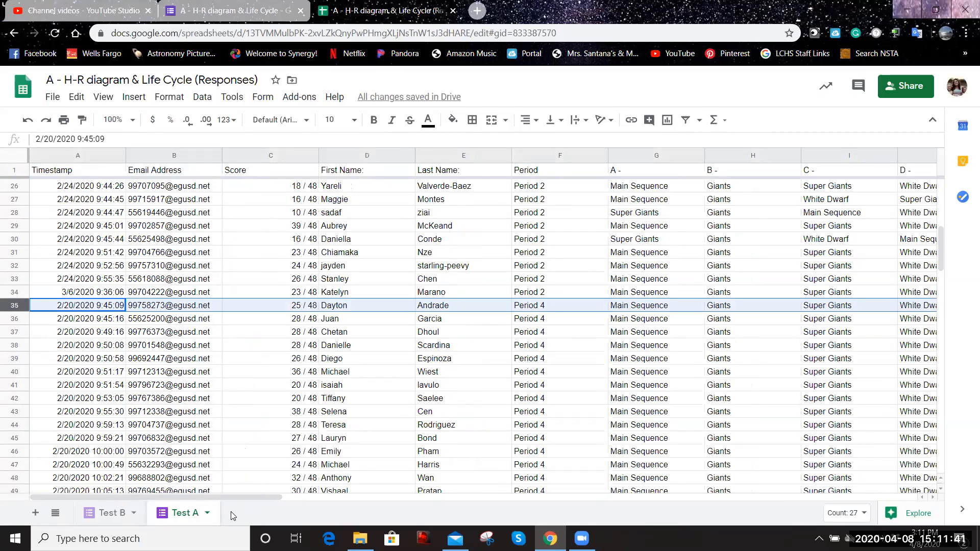
# Add a new sheet to the spreadsheet and rename it "Period 4".
pyautogui.click(40, 512)
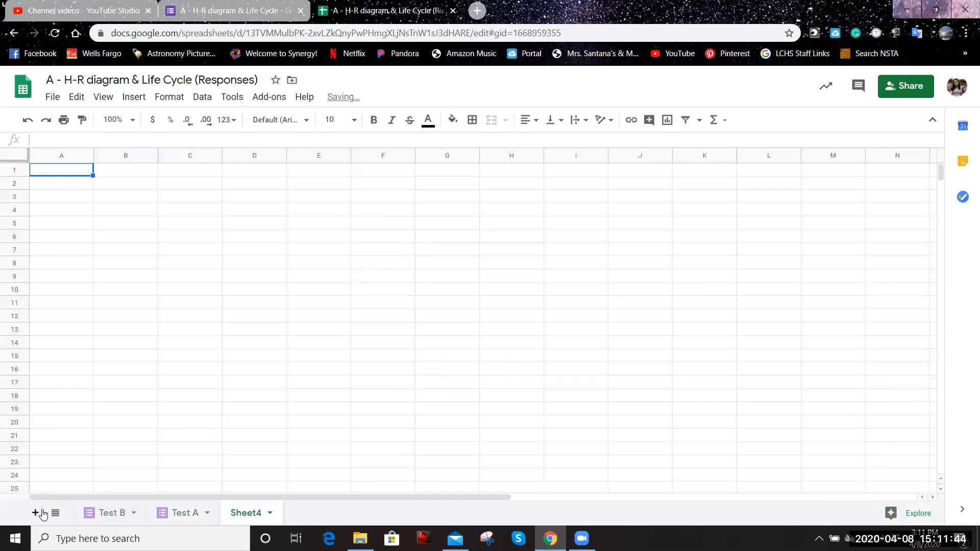
pyautogui.rightClick(247, 513)
pyautogui.click(274, 359)
pyautogui.press('BackSpace')
pyautogui.write('Period 4')
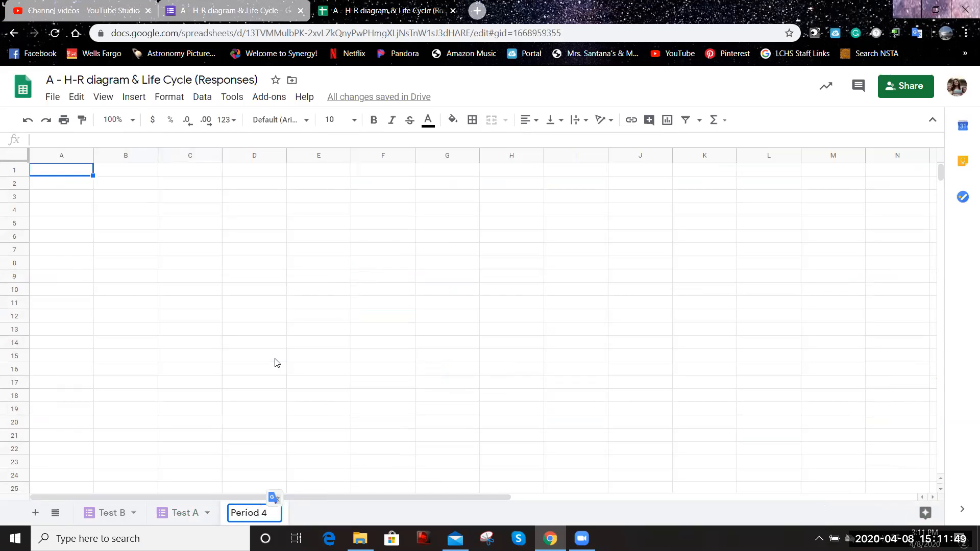
# Copy the Period 4 responses in rows 35 to 50 of Test A into the Period 4 sheet, starting at row 1.
pyautogui.click(183, 512)
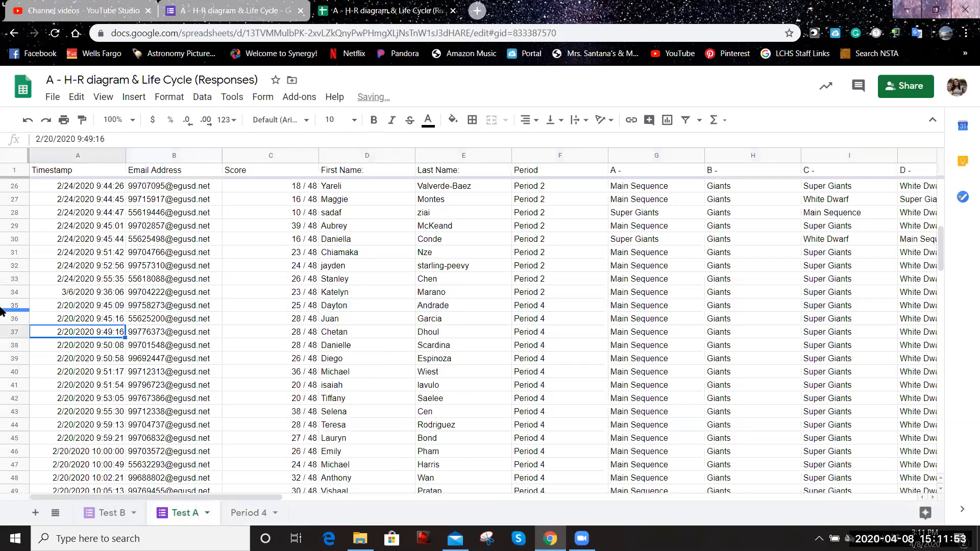
pyautogui.moveTo(15, 306); pyautogui.dragTo(6, 338)
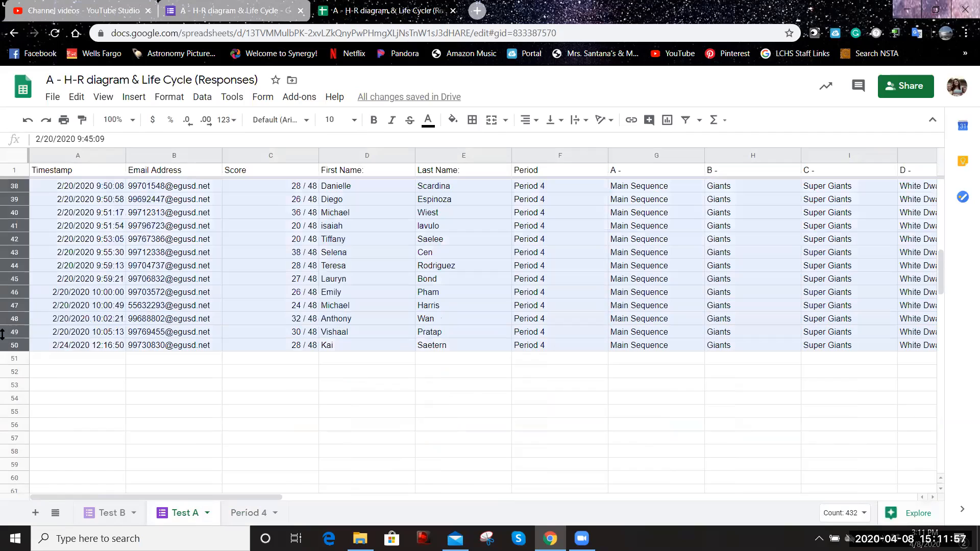
pyautogui.click(248, 513)
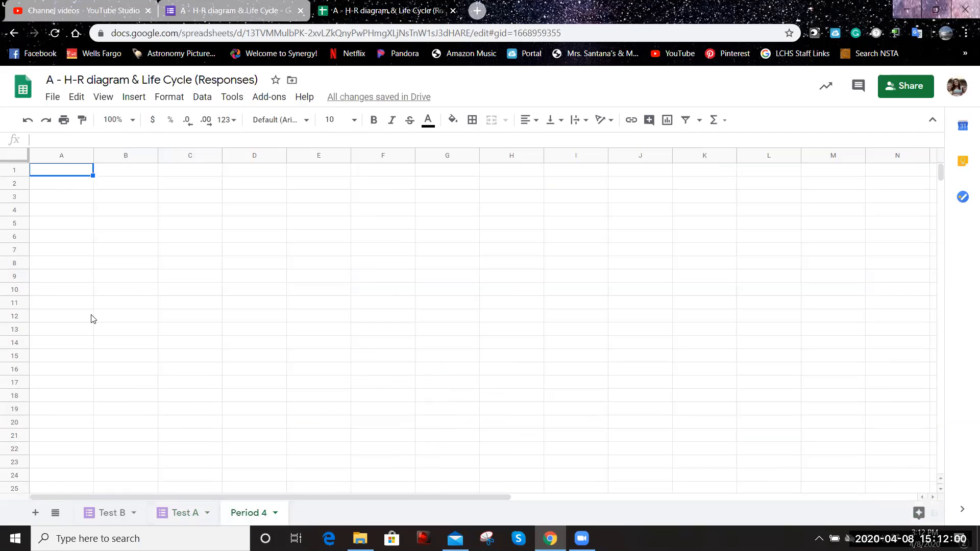
pyautogui.click(17, 174)
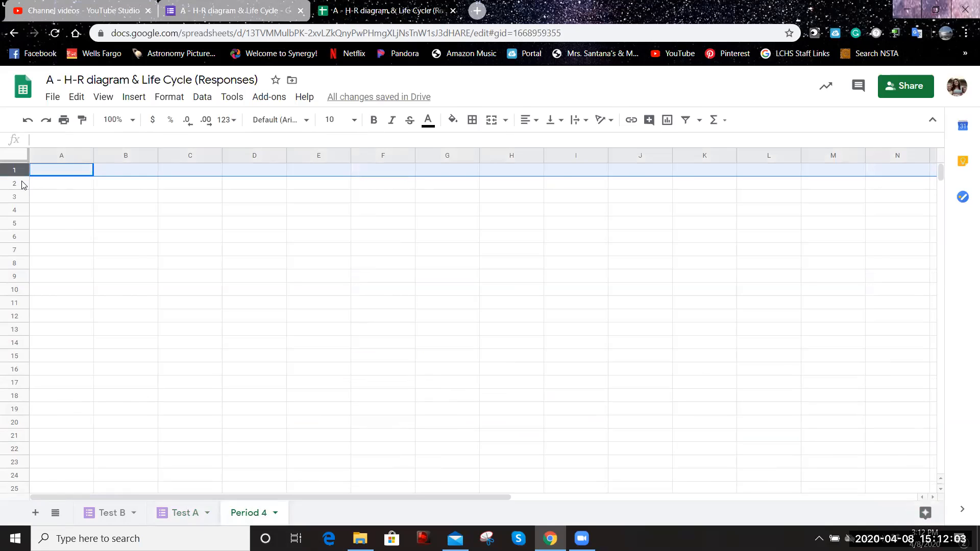
pyautogui.hotkey('ctrl', 'v')
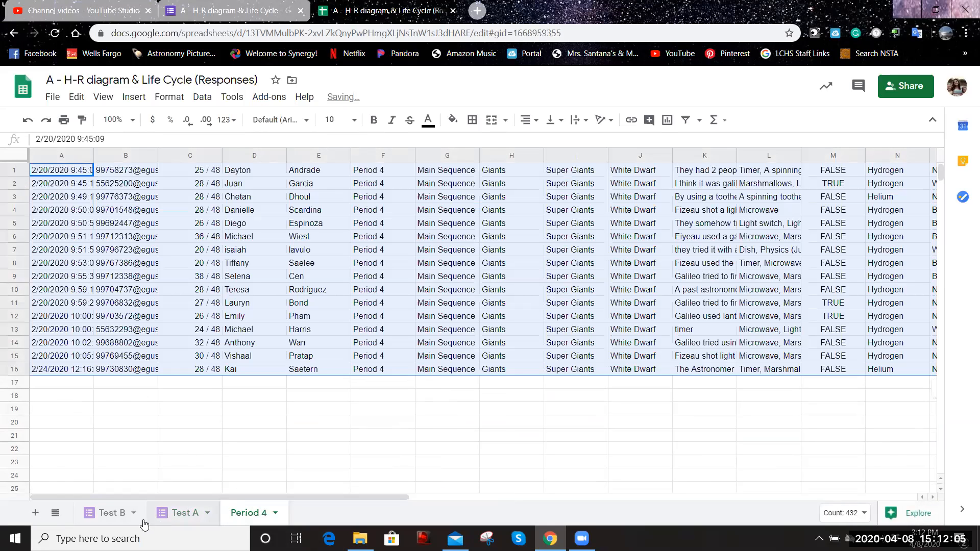
# Copy the Period 4 responses in rows 2 to 13 of Test B into the Period 4 sheet, starting at row 17.
pyautogui.click(114, 513)
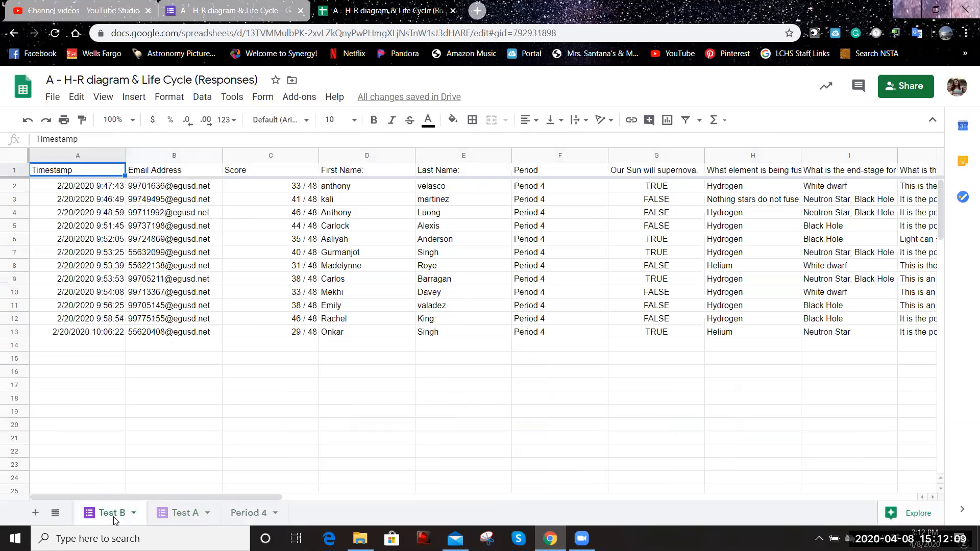
pyautogui.click(22, 185)
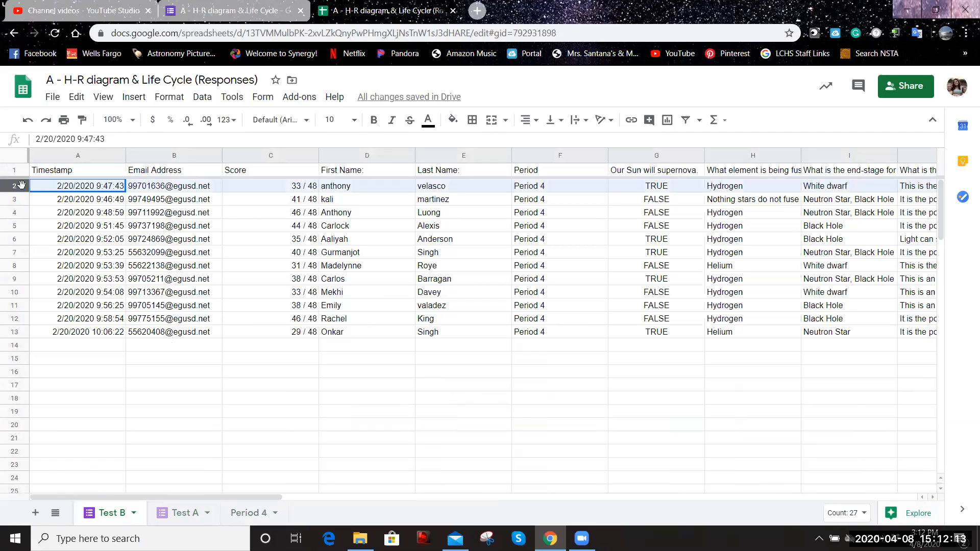
pyautogui.moveTo(21, 186); pyautogui.dragTo(10, 325)
pyautogui.hotkey('ctrl', 'c')
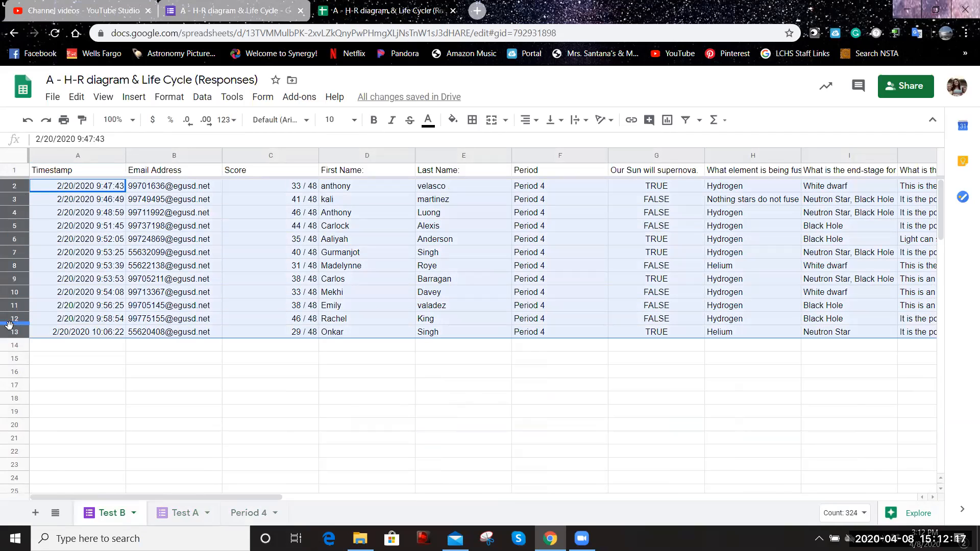
pyautogui.click(249, 512)
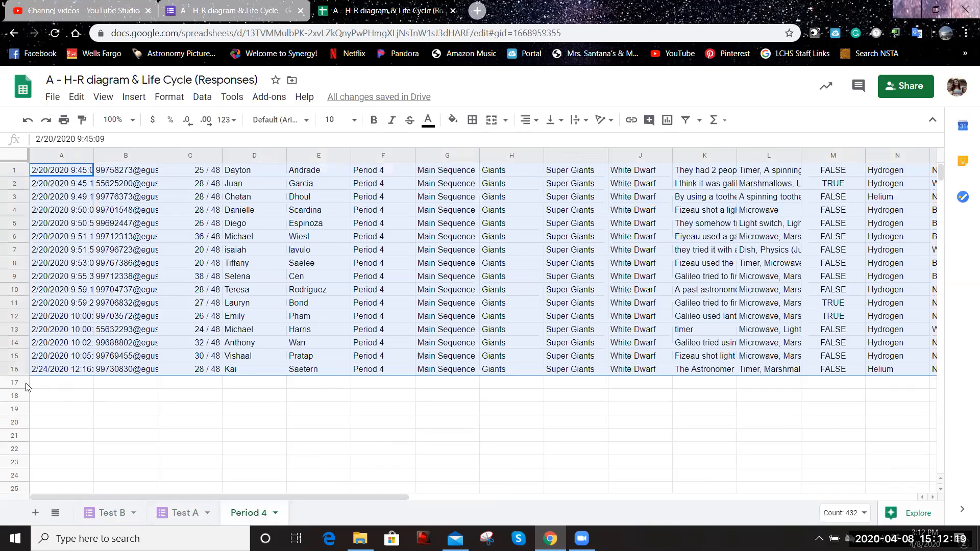
pyautogui.click(23, 383)
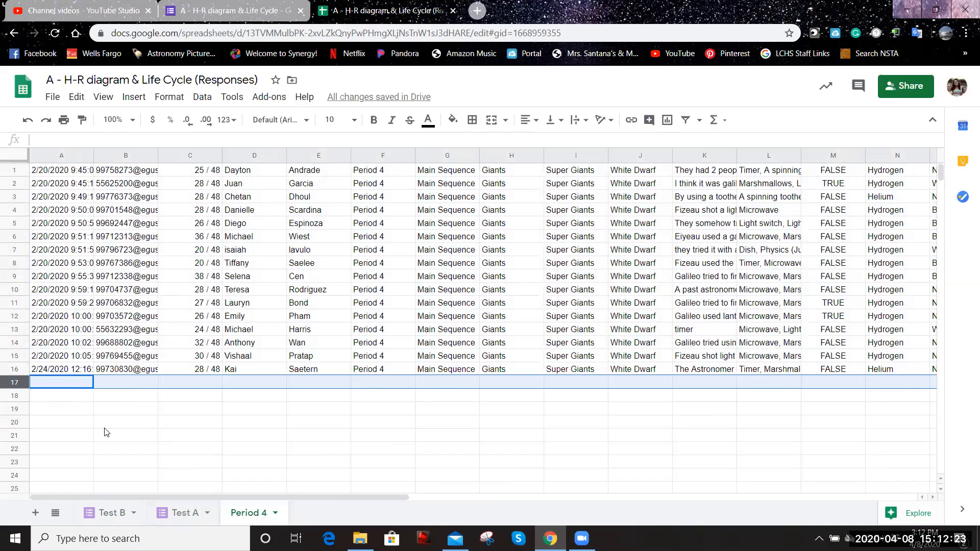
pyautogui.hotkey('ctrl', 'v')
pyautogui.scroll(-4, 308, 342)
pyautogui.scroll(4, 309, 342)
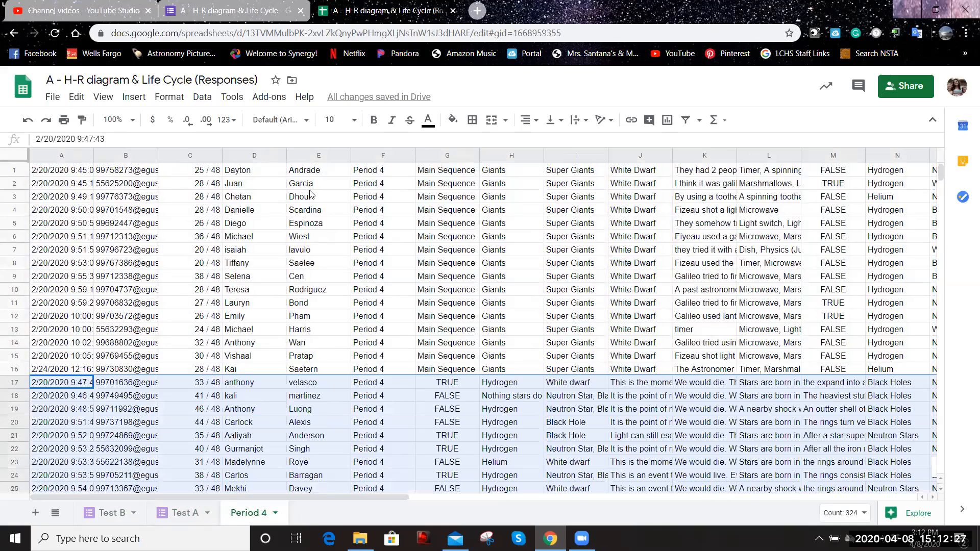
# Sort the Period 4 sheet from A to Z by the last-name column E.
pyautogui.rightClick(305, 162)
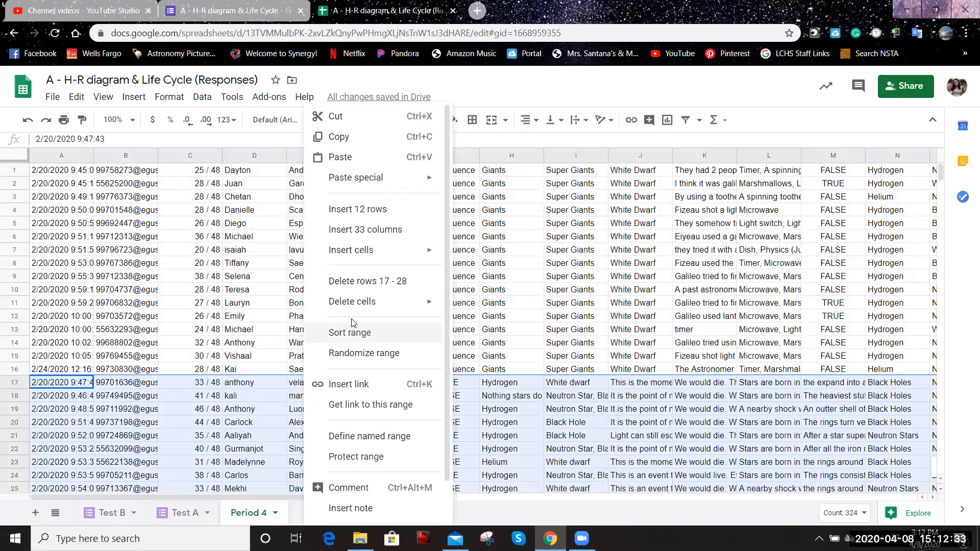
pyautogui.click(280, 320)
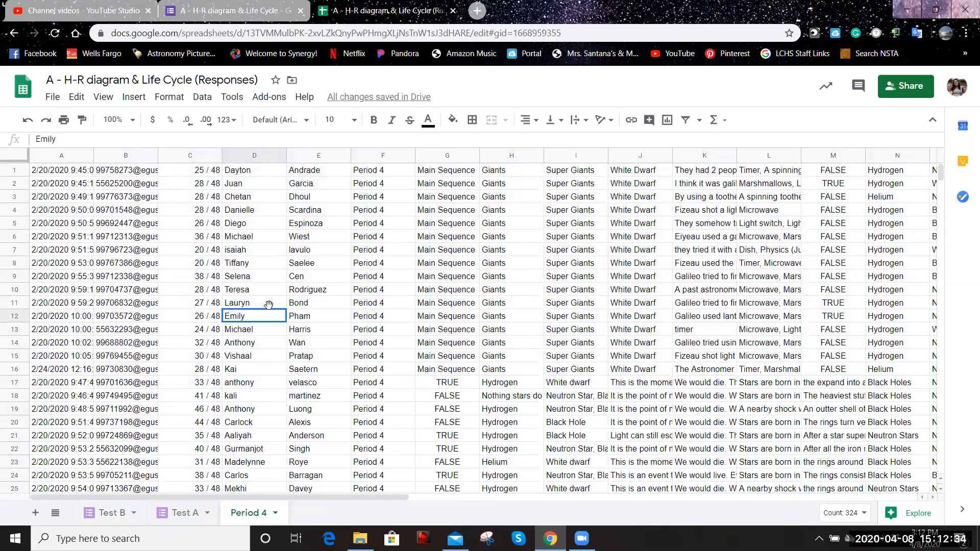
pyautogui.rightClick(310, 157)
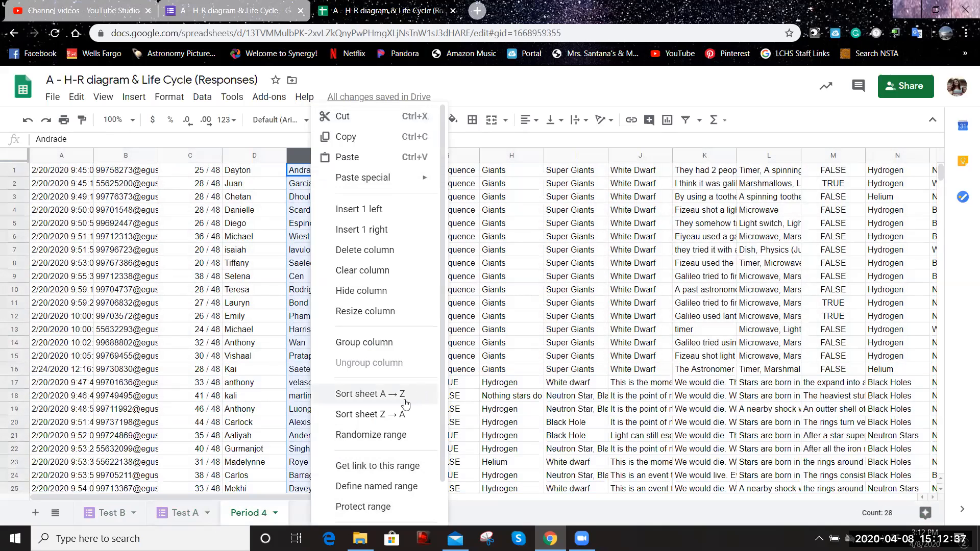
pyautogui.click(370, 394)
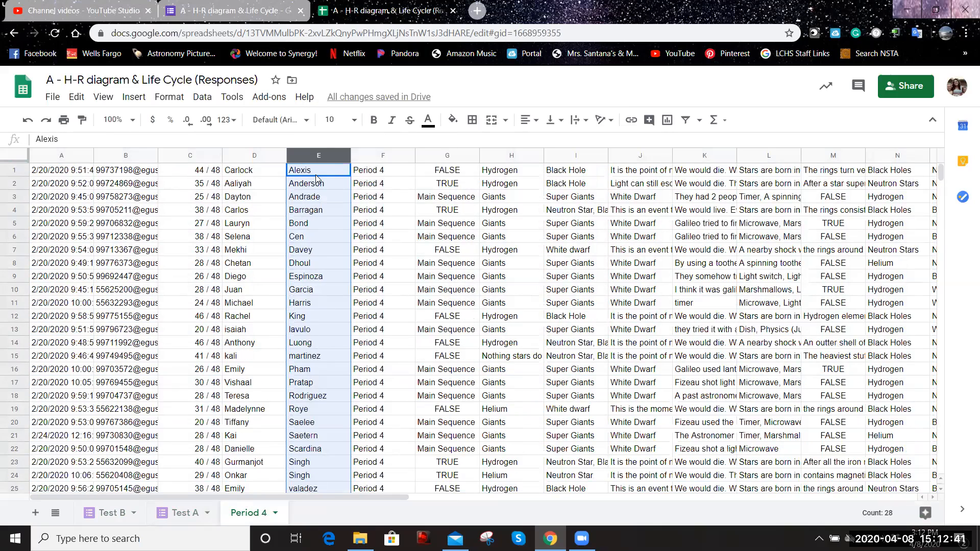
pyautogui.scroll(-1, 314, 172)
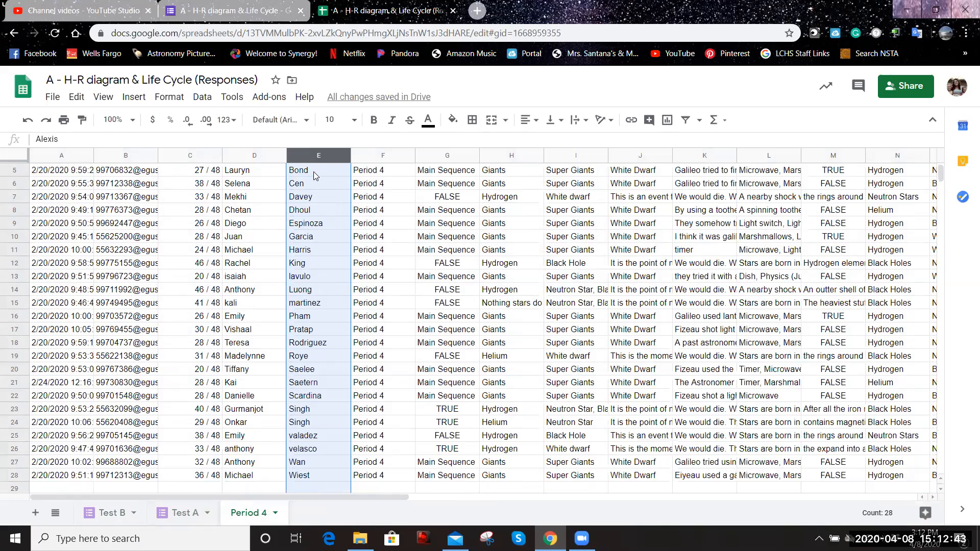
# Replace the last name in cell E1 of the Period 4 sheet with a copy of the name in cell D1.
pyautogui.scroll(1, 307, 217)
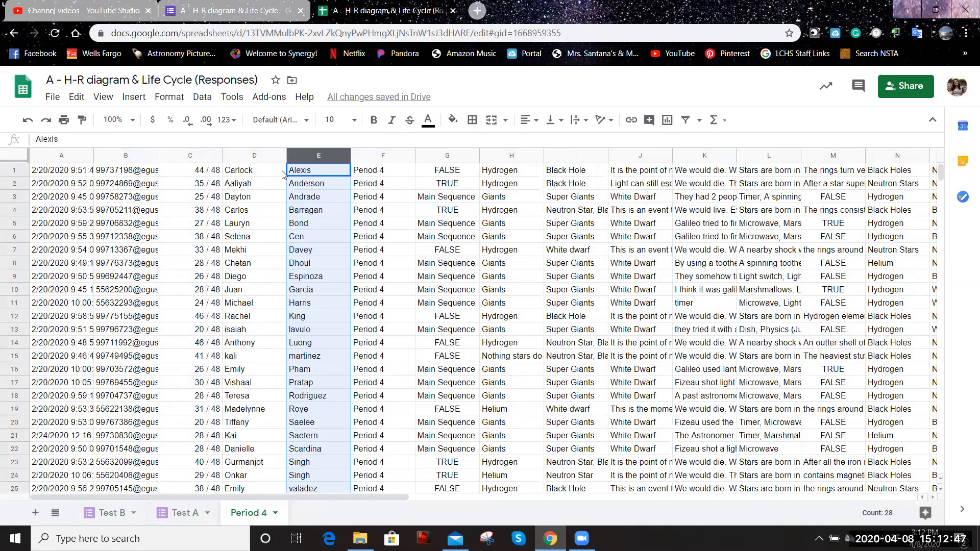
pyautogui.click(251, 174)
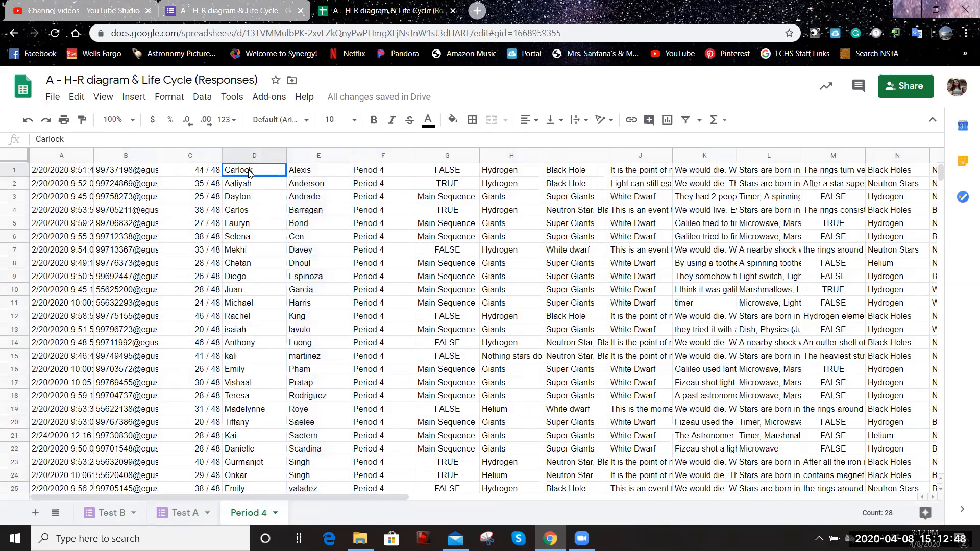
pyautogui.click(306, 169)
pyautogui.hotkey('ctrl', 'v')
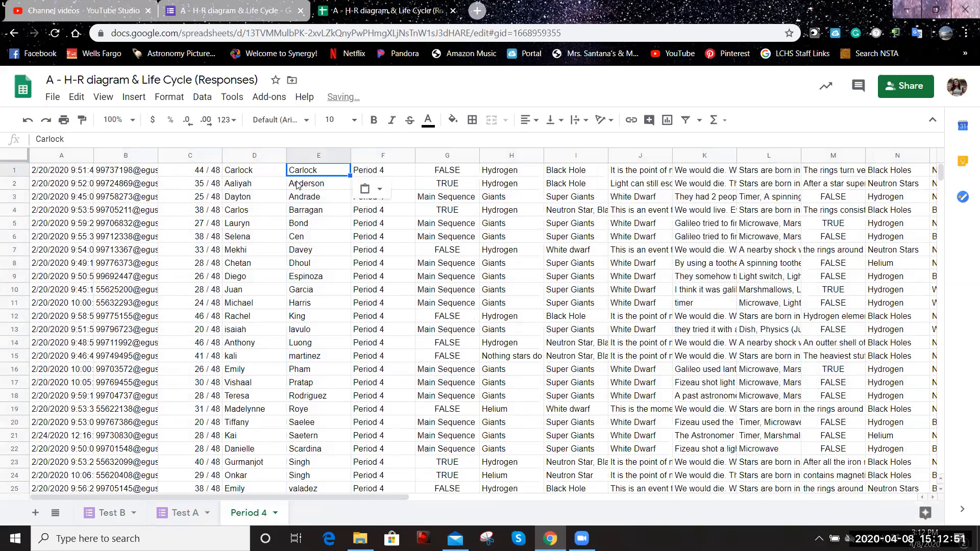
pyautogui.click(268, 174)
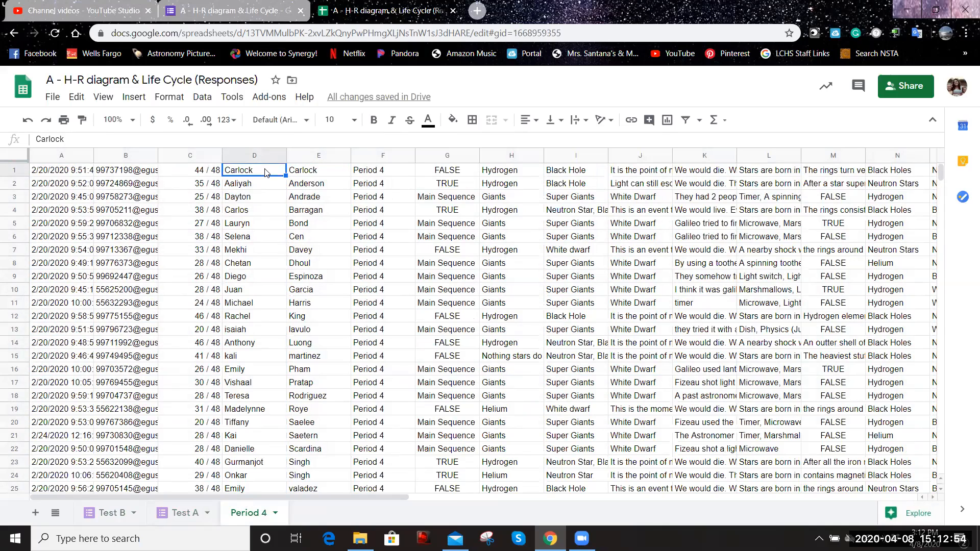
# Sort the Period 4 sheet from A to Z by column E again and check the order of all rows.
pyautogui.rightClick(312, 155)
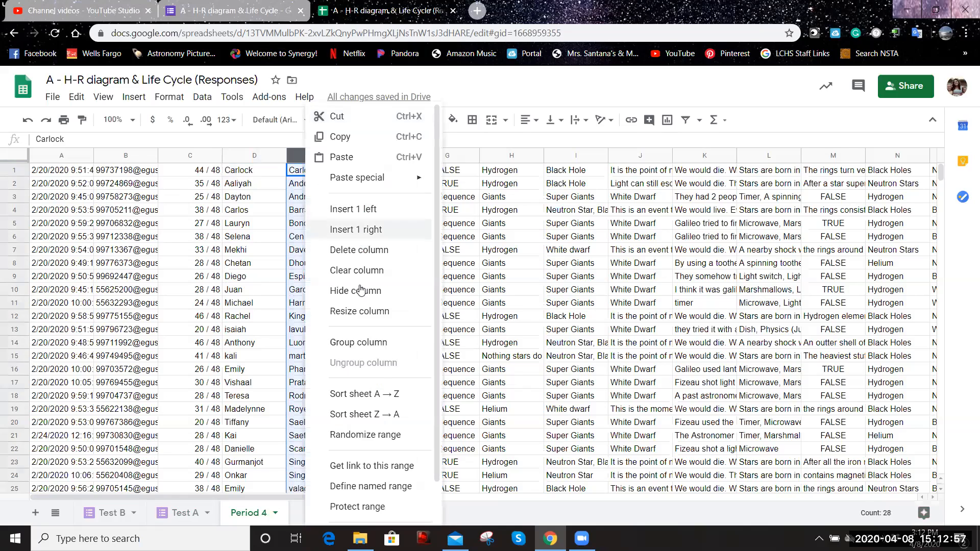
pyautogui.click(328, 401)
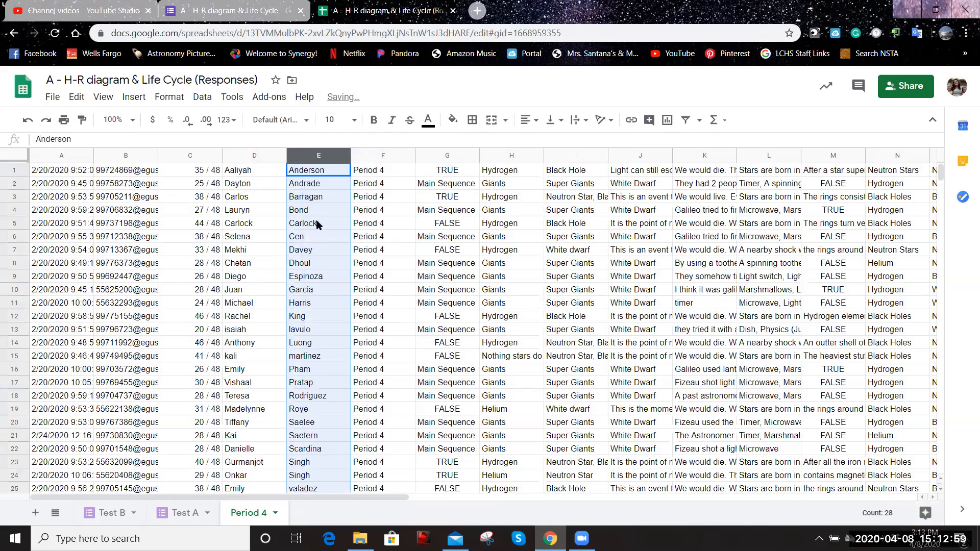
pyautogui.scroll(-3, 327, 386)
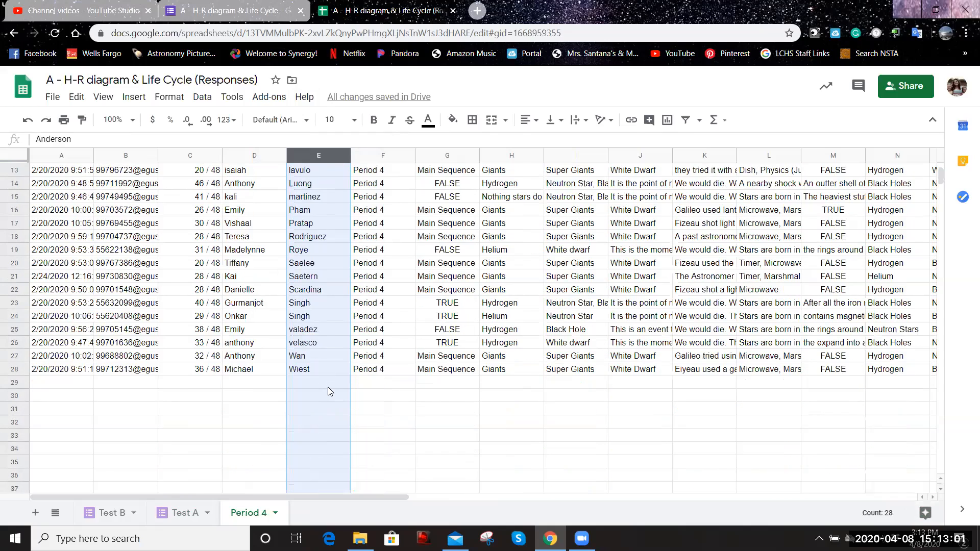
pyautogui.scroll(3, 328, 391)
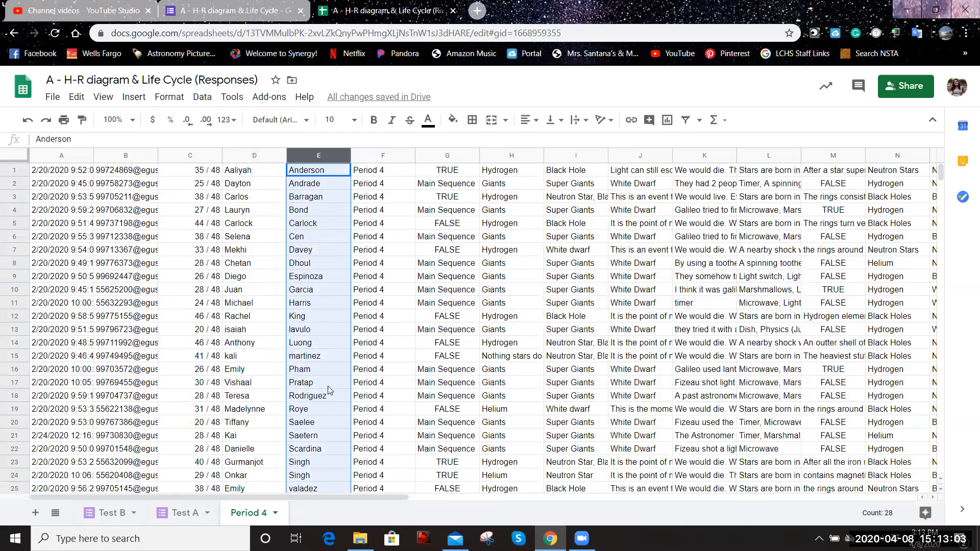
pyautogui.scroll(-4, 299, 419)
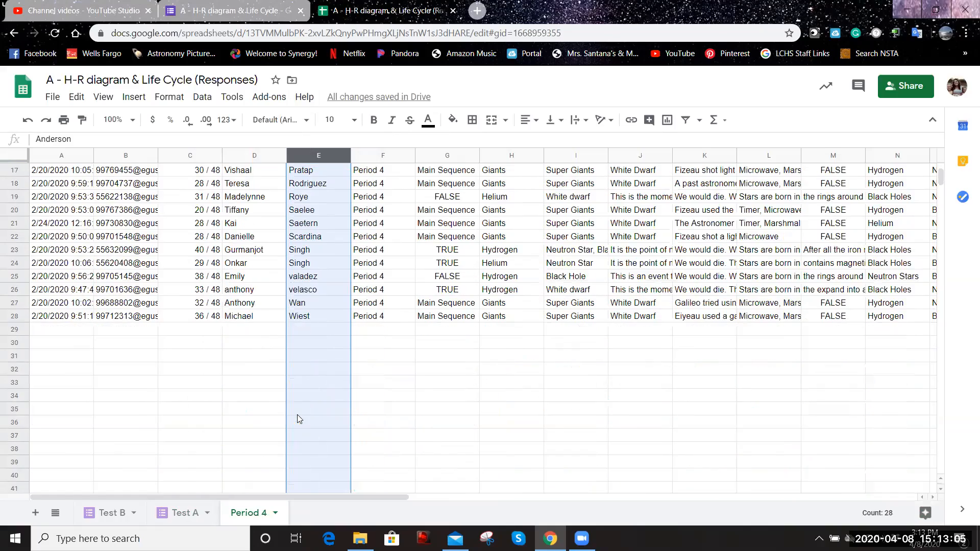
pyautogui.scroll(4, 310, 332)
pyautogui.scroll(-2, 310, 333)
pyautogui.scroll(2, 310, 332)
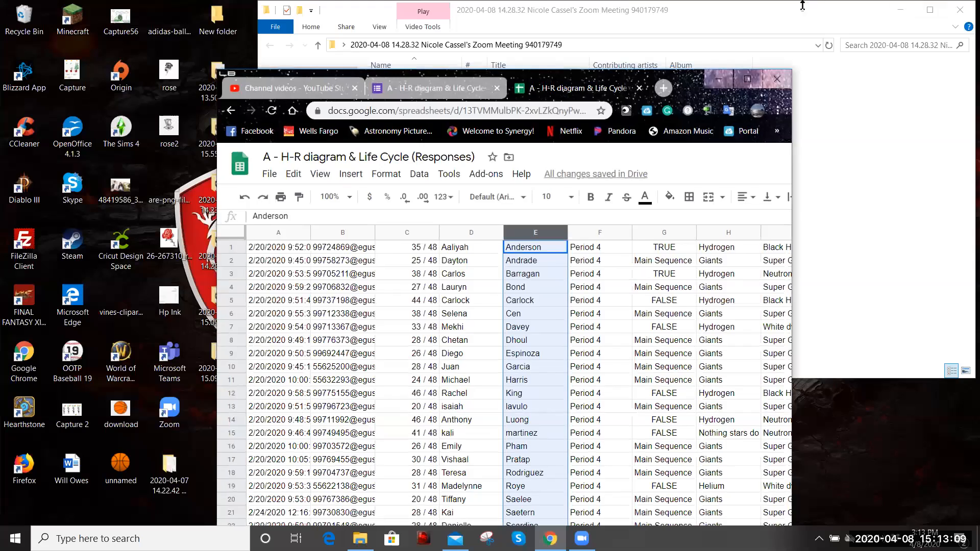
# Reduce the spreadsheet to a smaller window and place a separate browser window with a new tab beside it.
pyautogui.click(936, 9)
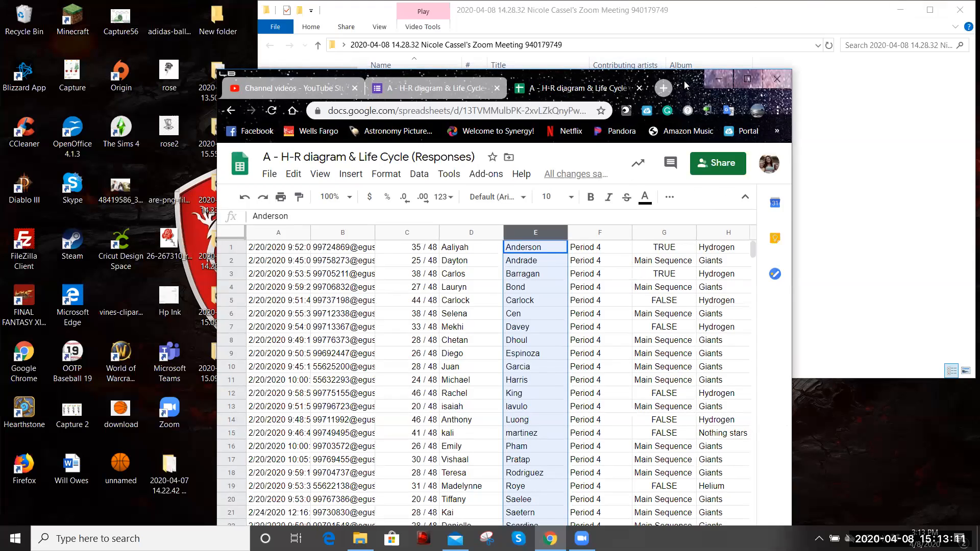
pyautogui.moveTo(687, 86); pyautogui.dragTo(441, 16)
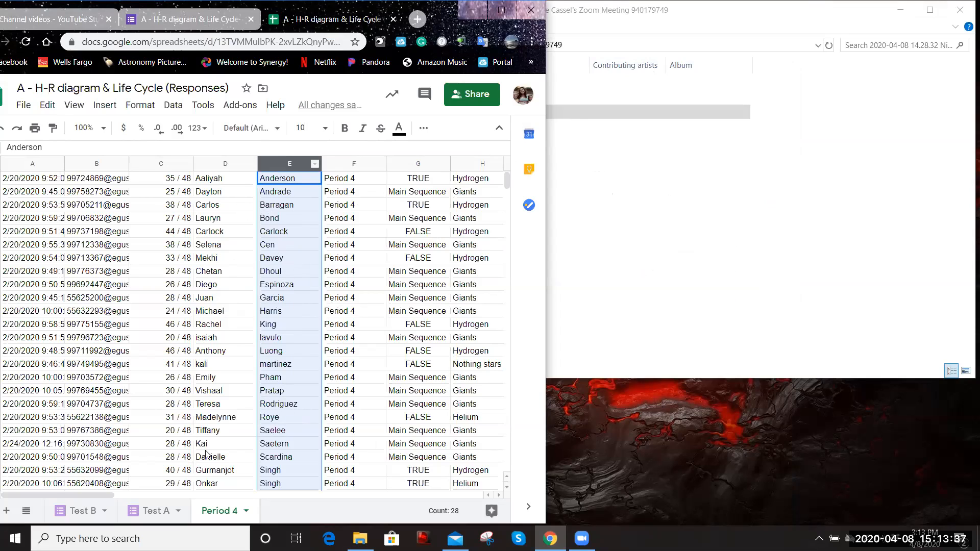
pyautogui.click(417, 19)
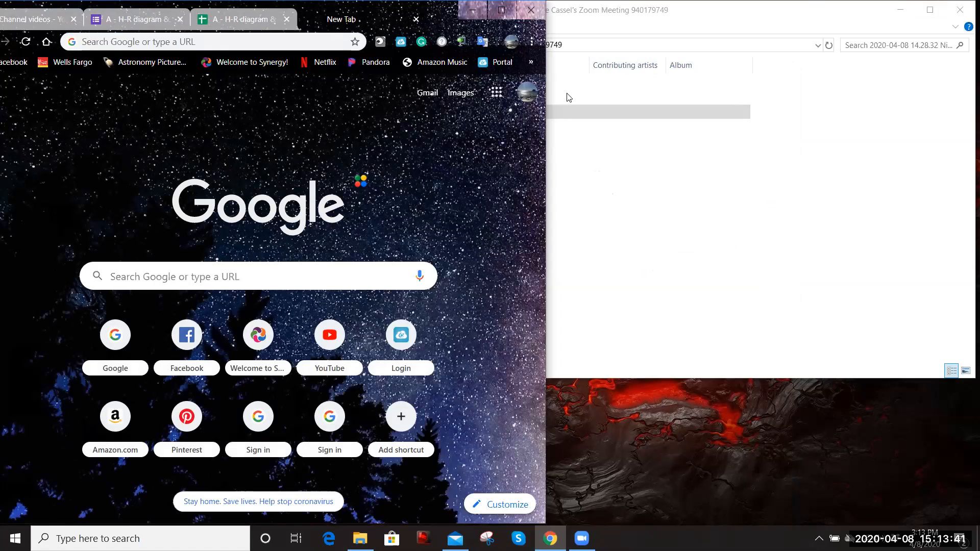
pyautogui.moveTo(368, 20); pyautogui.dragTo(556, 20)
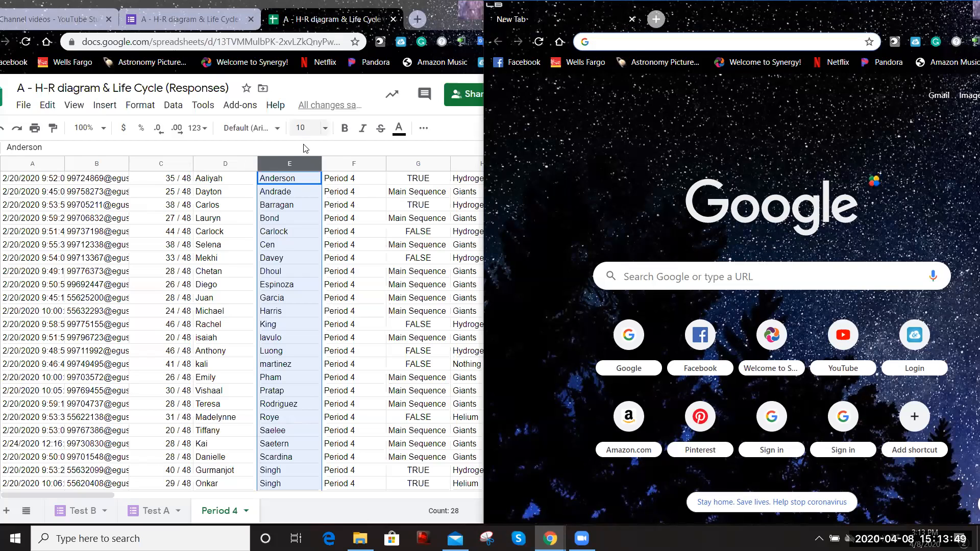
# Move the last-name column E in front of the first-name column D in the Period 4 sheet.
pyautogui.moveTo(276, 162); pyautogui.dragTo(198, 164)
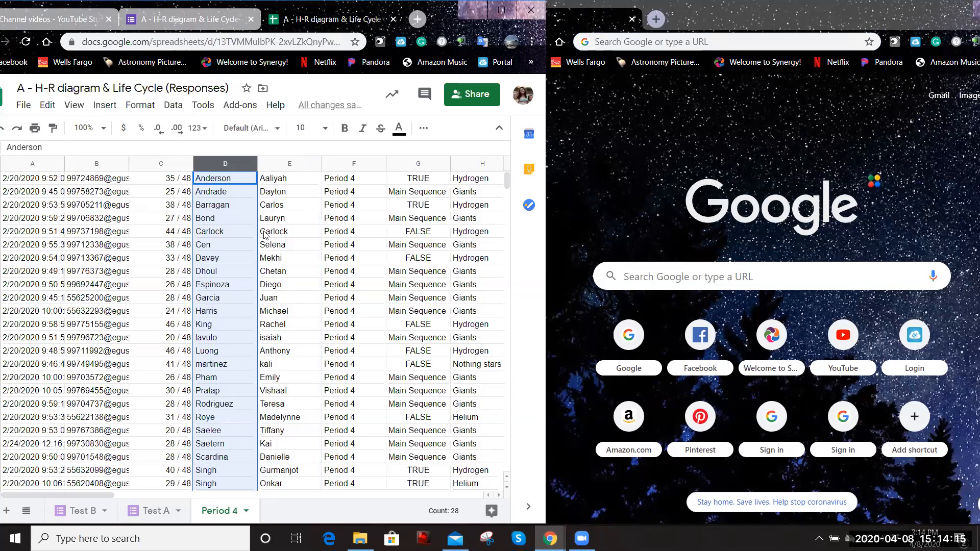
# Compare the response rows and their period column in Test A with the alphabetized list in the Period 4 sheet.
pyautogui.click(160, 510)
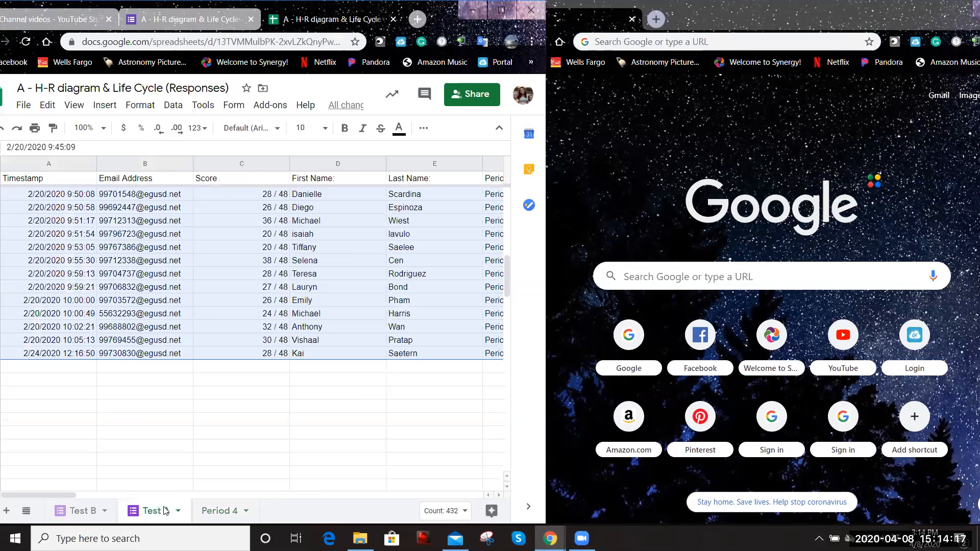
pyautogui.click(181, 411)
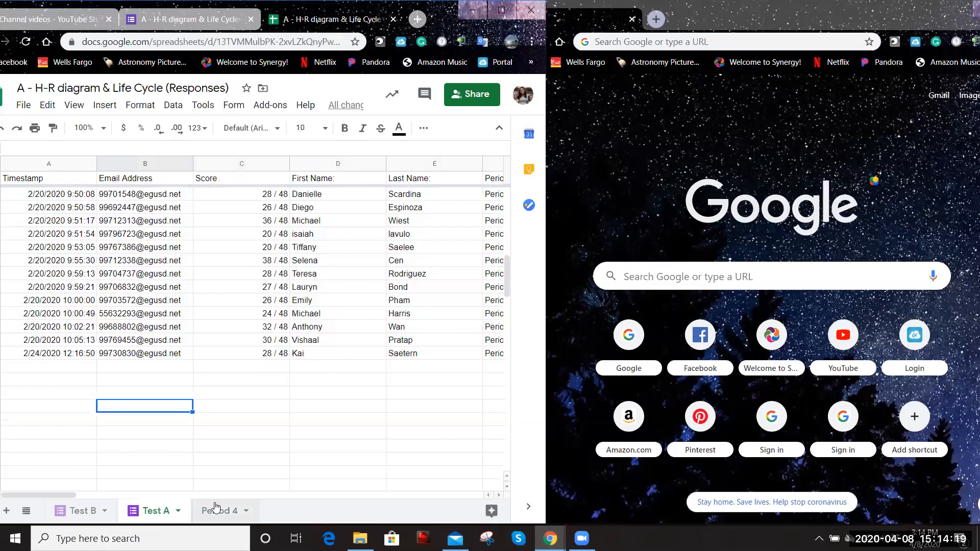
pyautogui.click(215, 510)
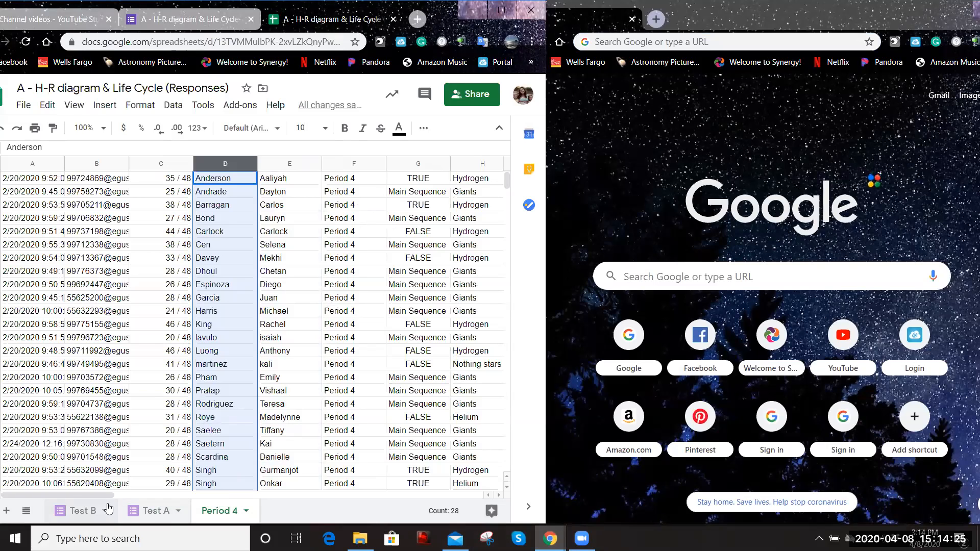
pyautogui.click(166, 511)
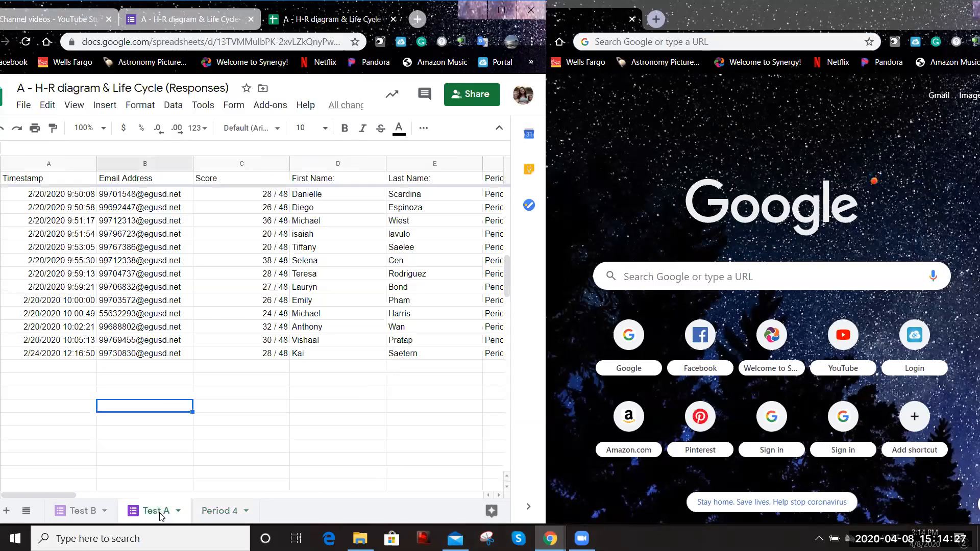
pyautogui.scroll(5, 304, 439)
pyautogui.rightClick(202, 300)
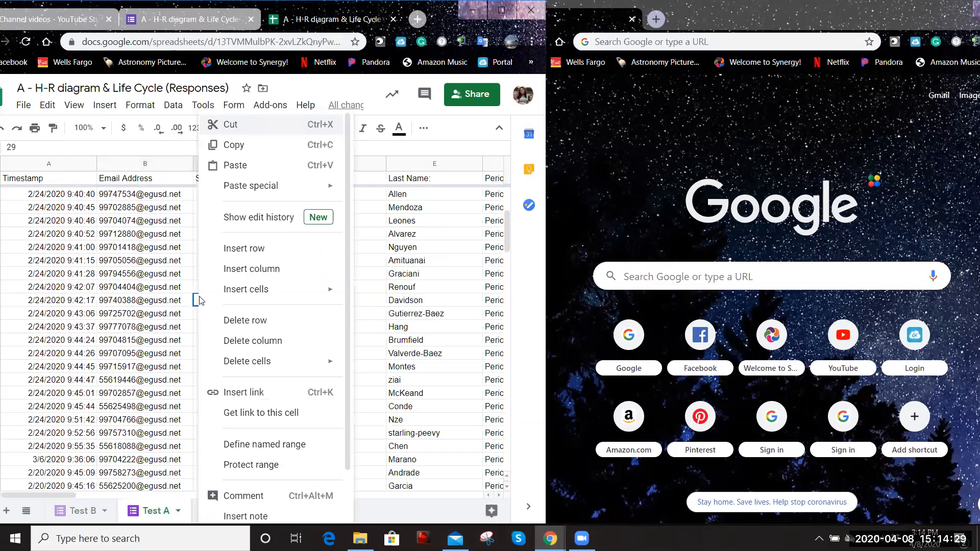
pyautogui.click(438, 371)
pyautogui.hotkey('ctrl', 'f')
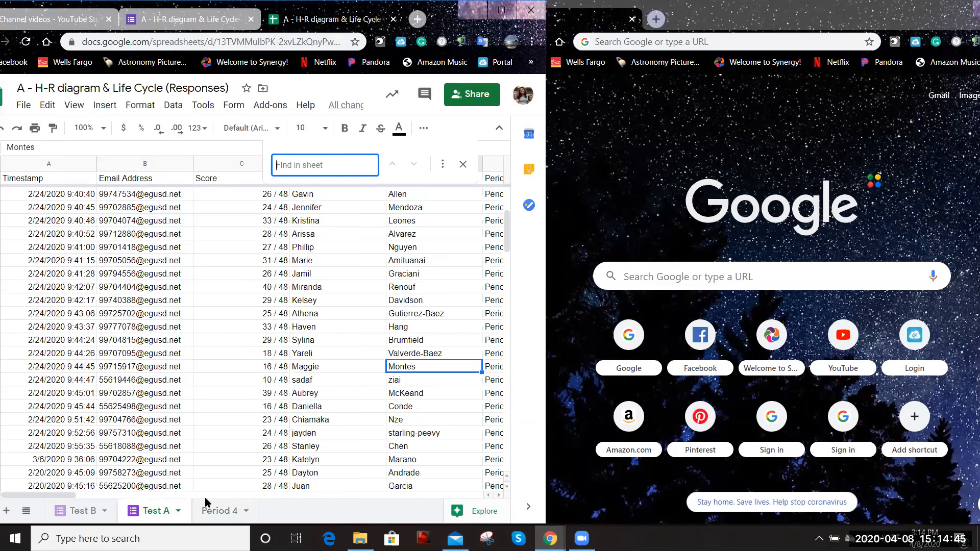
pyautogui.moveTo(77, 498); pyautogui.dragTo(106, 495)
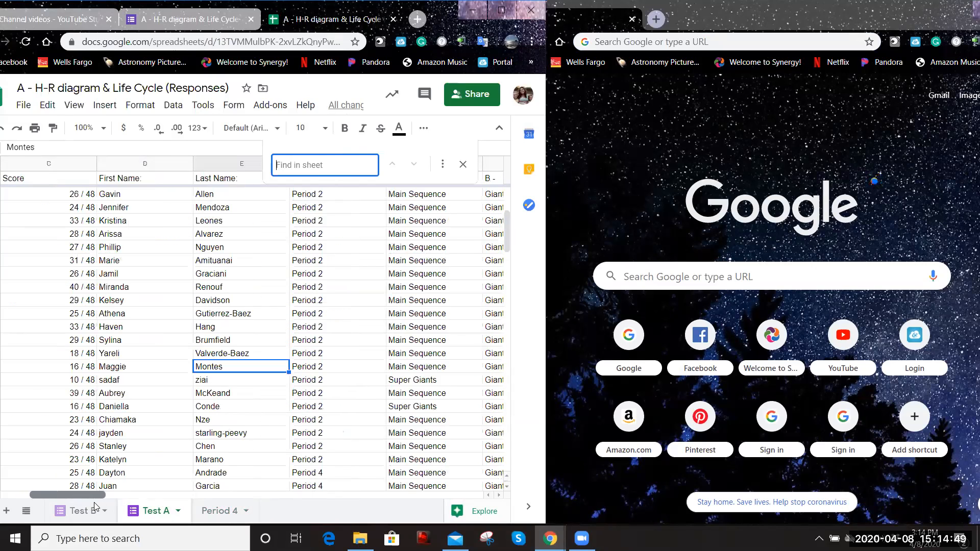
pyautogui.click(220, 511)
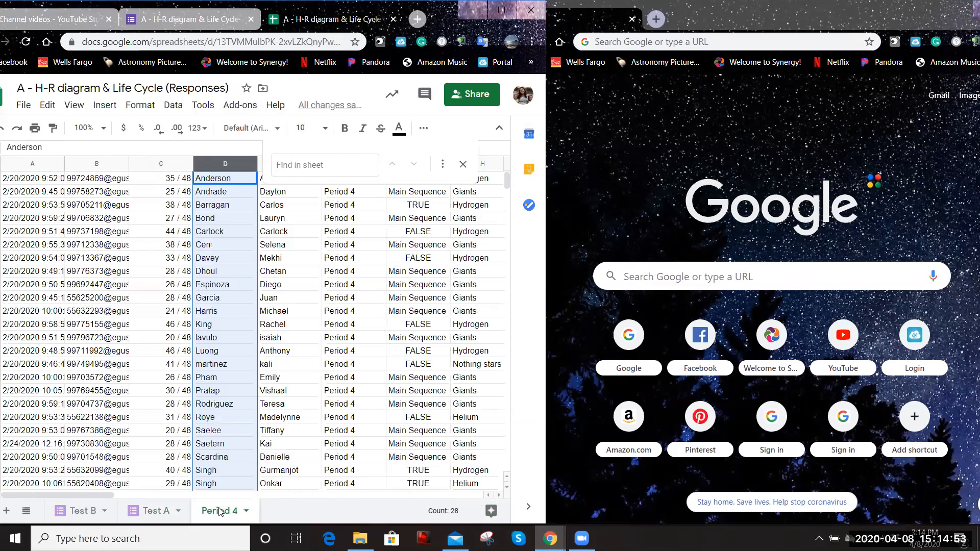
pyautogui.scroll(-3, 324, 359)
pyautogui.scroll(4, 324, 359)
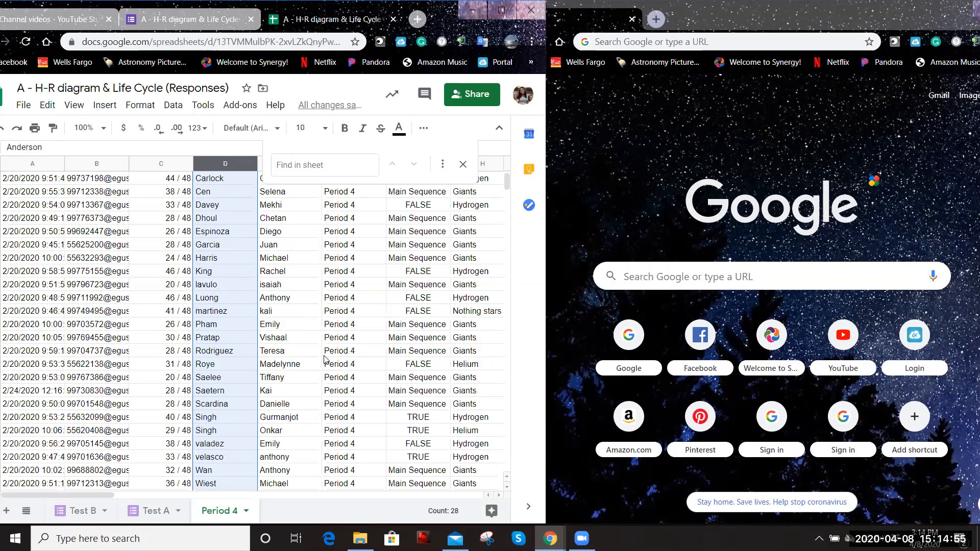
pyautogui.scroll(2, 324, 360)
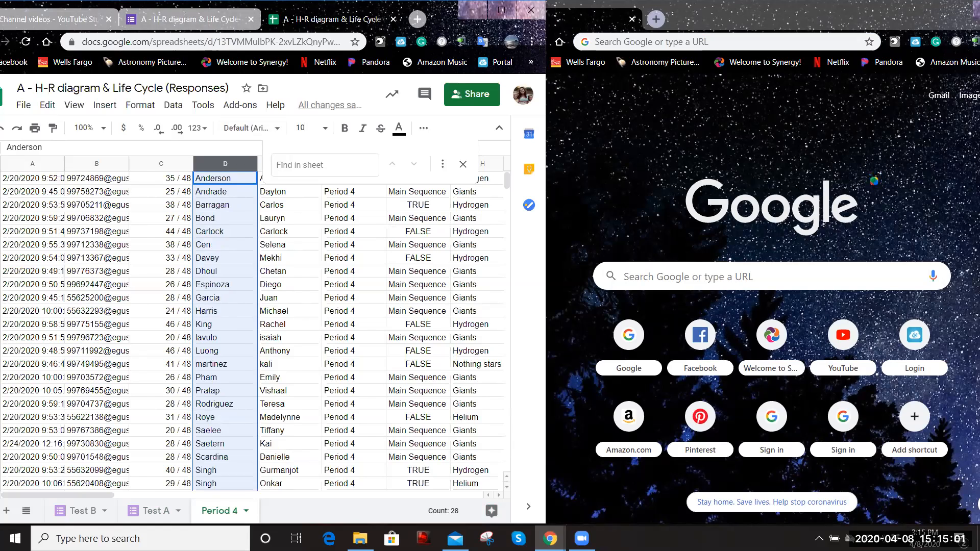
pyautogui.moveTo(442, 15); pyautogui.dragTo(485, 14)
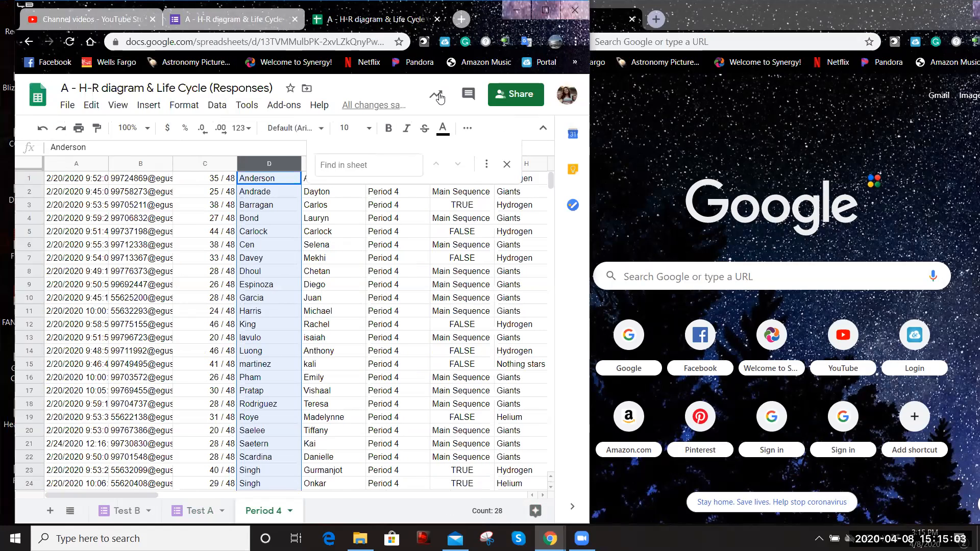